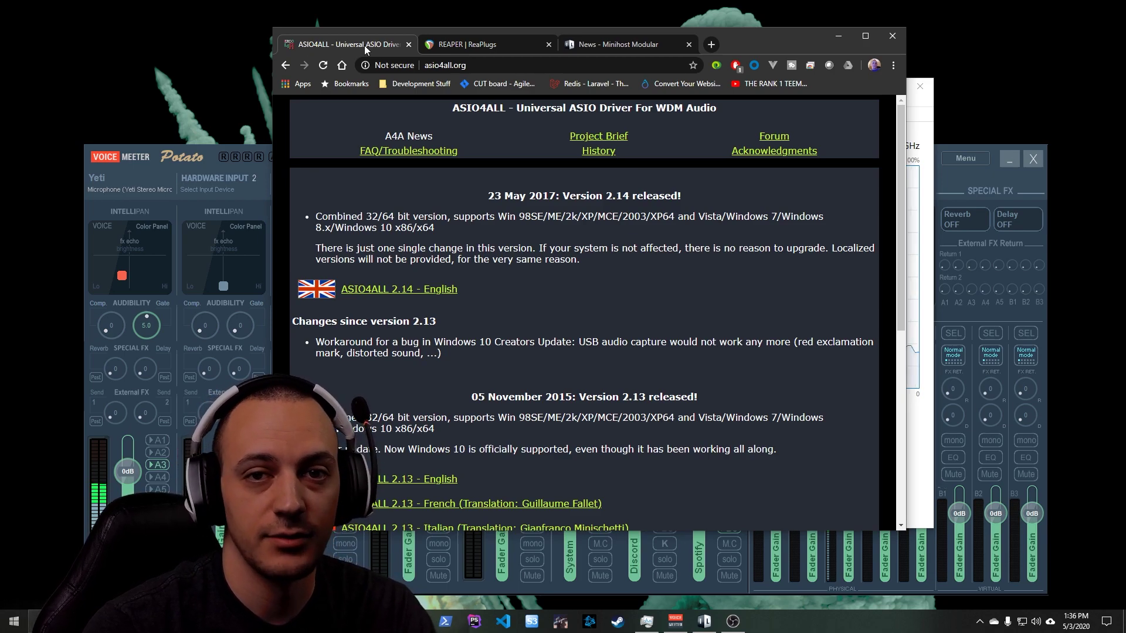
Step: Look over the ReaPlugs v2.36 download page at reaper.fm, then switch to the Minihost Modular Beta 3 news tab
click(476, 45)
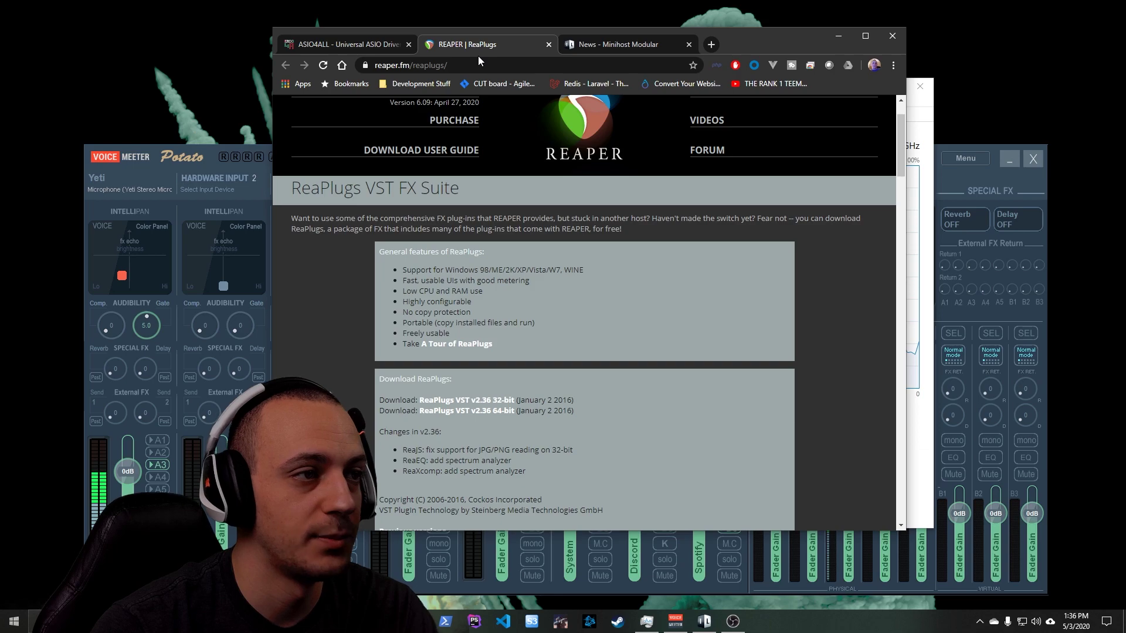
drag(291, 187, 463, 188)
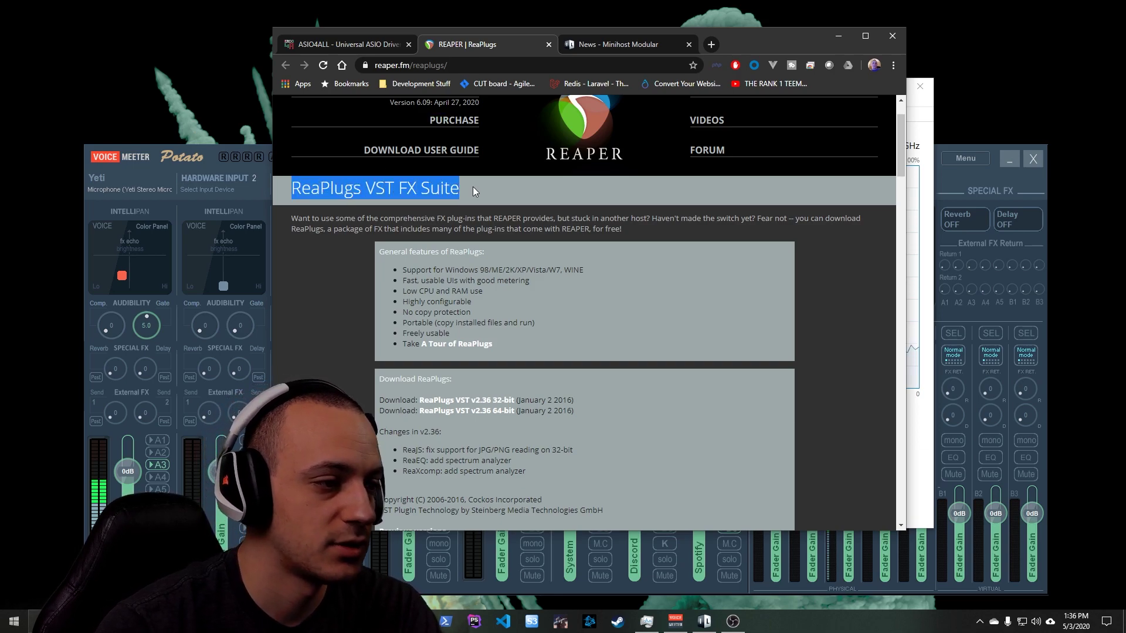
click(473, 187)
scroll(518, 356, down, 1)
scroll(519, 355, down, 2)
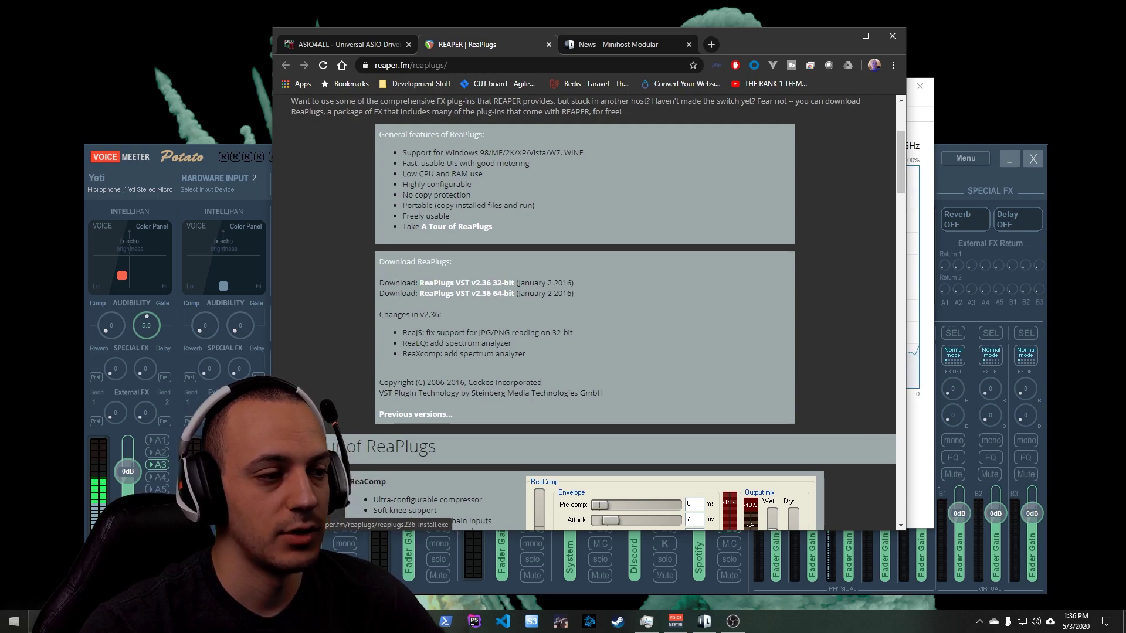
click(623, 44)
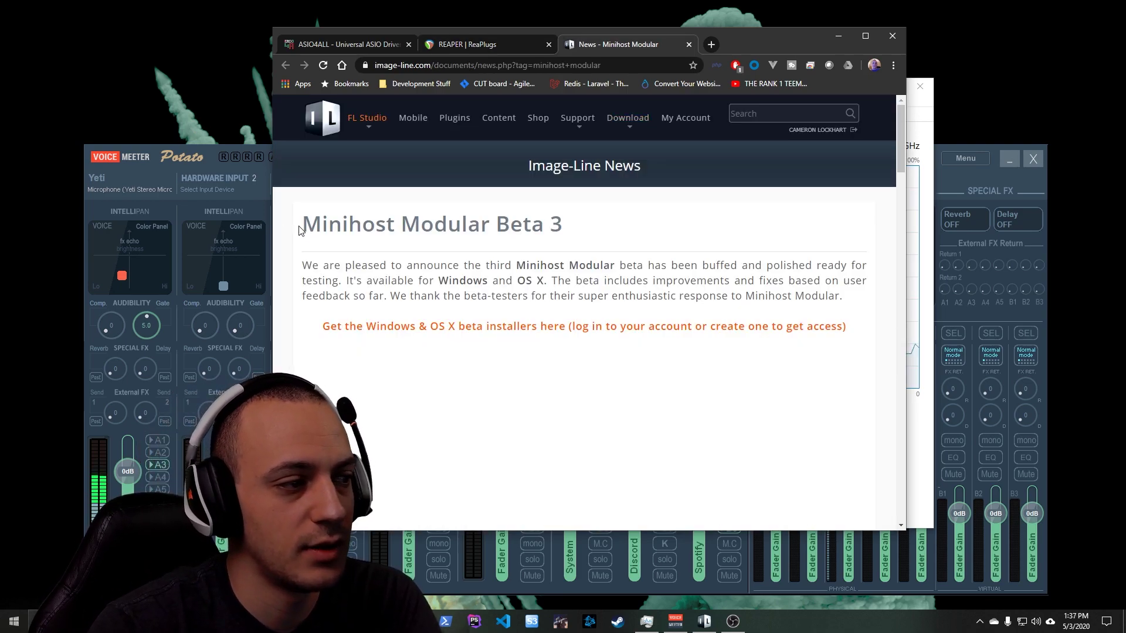
drag(298, 230, 573, 228)
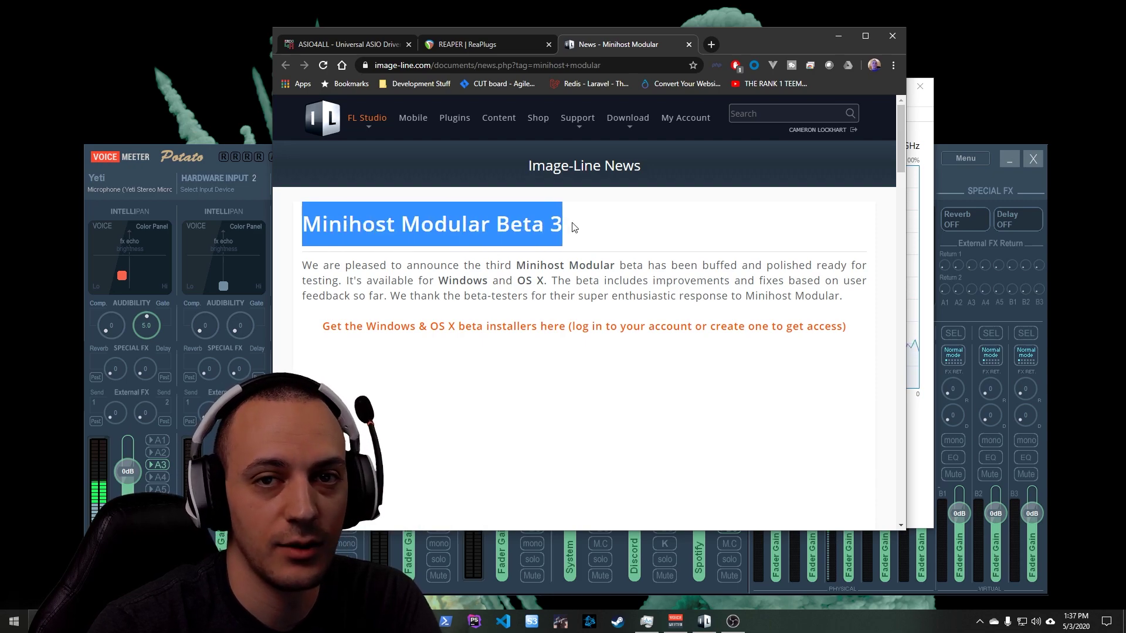
click(573, 227)
drag(300, 231, 591, 220)
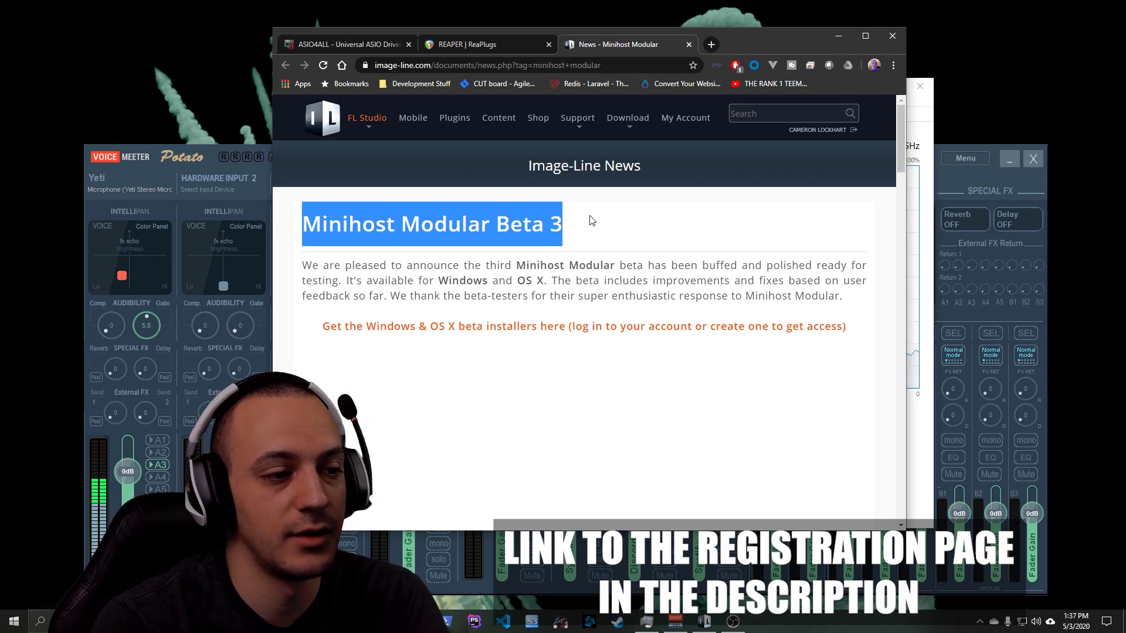
click(591, 220)
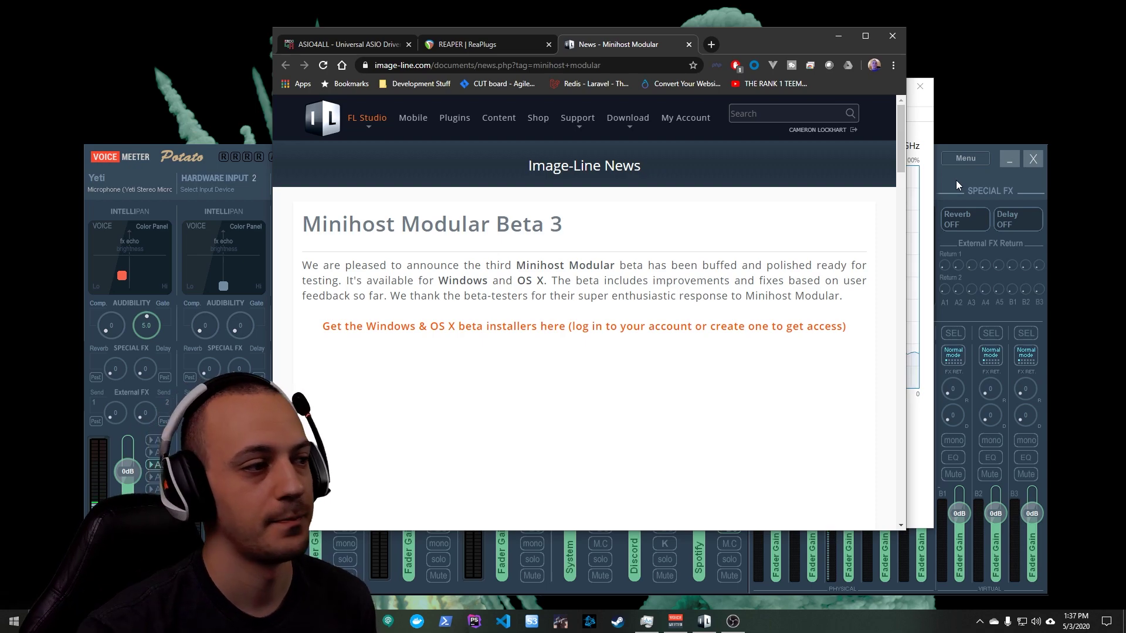
Step: Bring Voicemeeter Potato forward and review its System Settings patch inserts for in1 Left and Right
drag(955, 181, 927, 109)
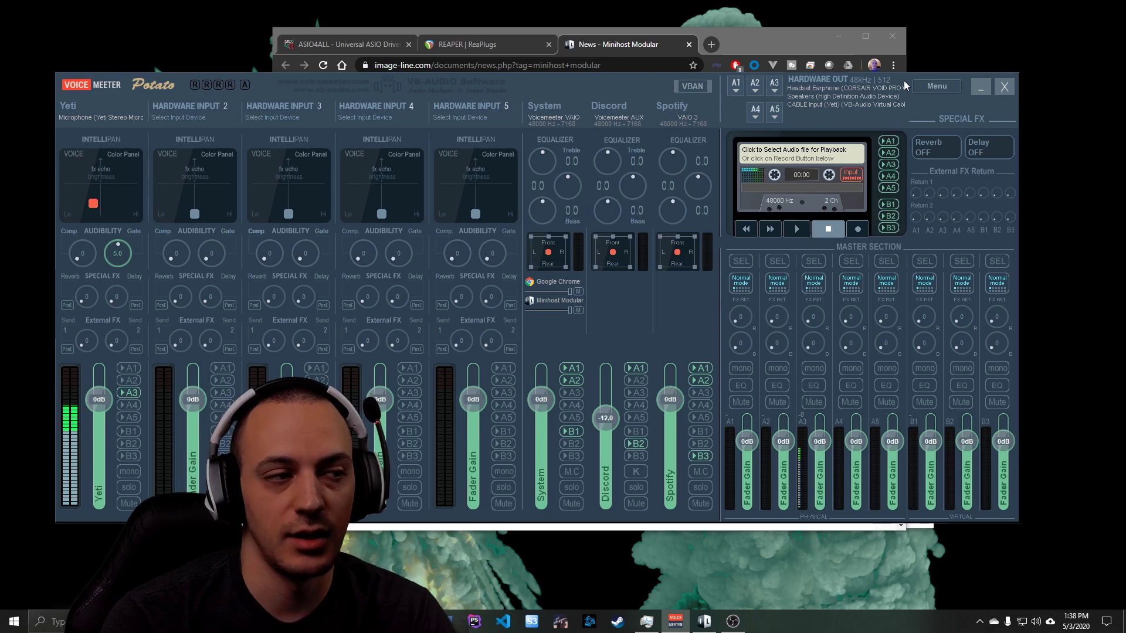
click(935, 87)
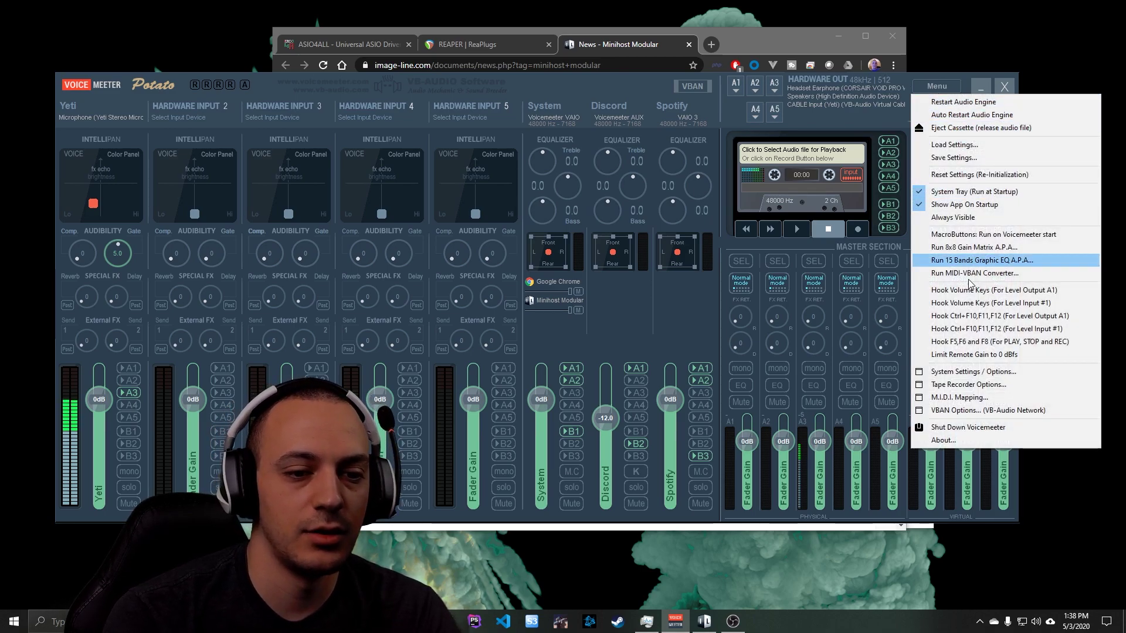
click(967, 372)
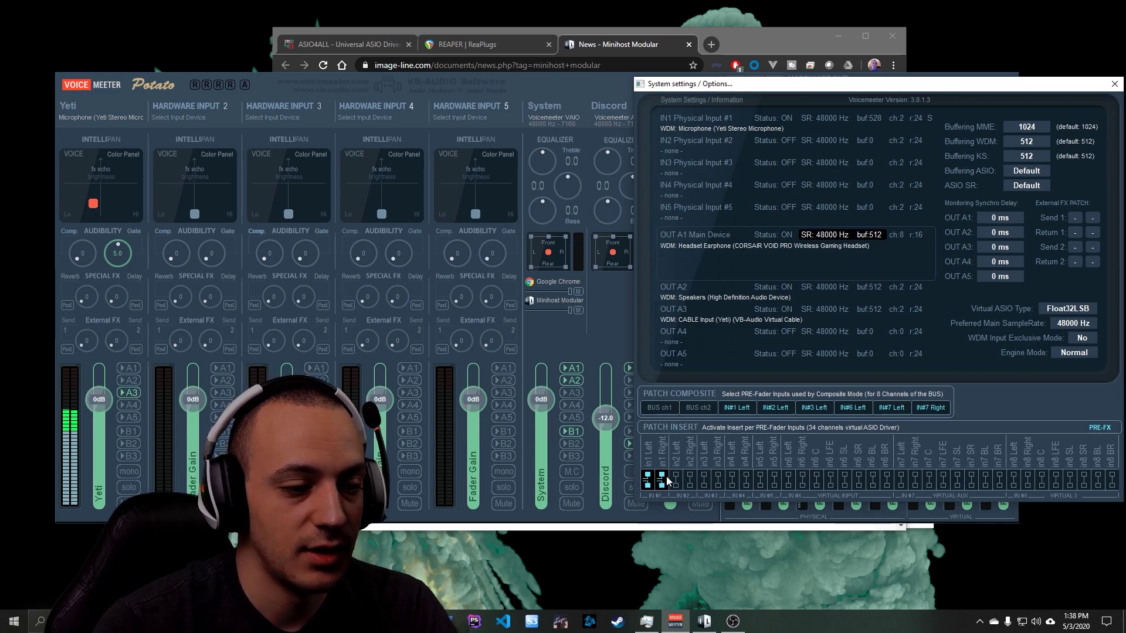
click(1114, 85)
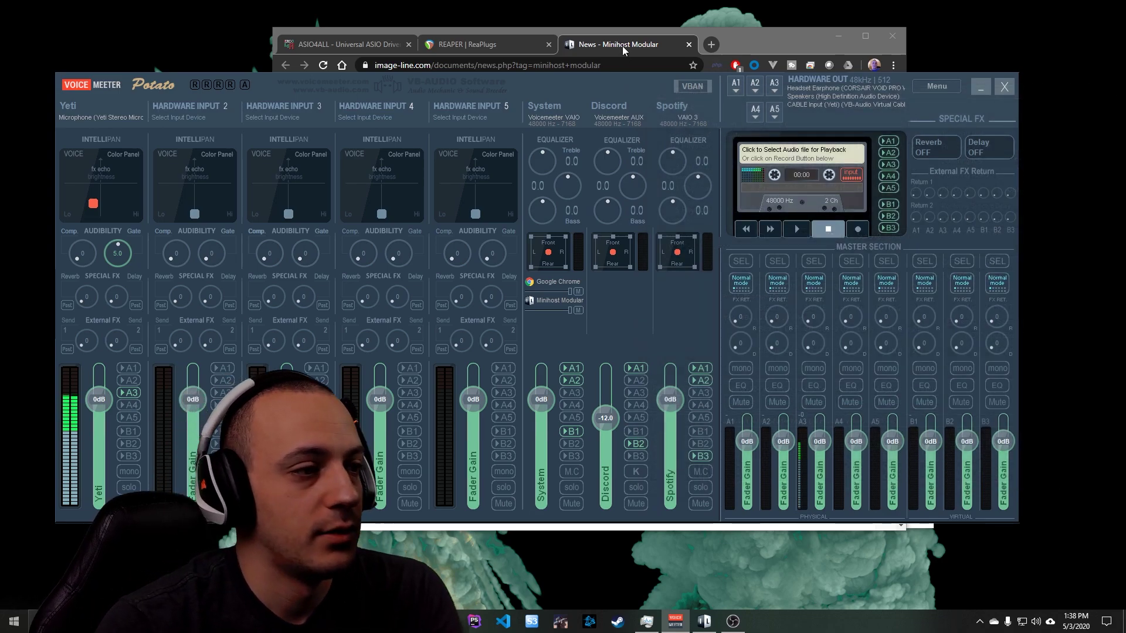
drag(561, 76, 569, 62)
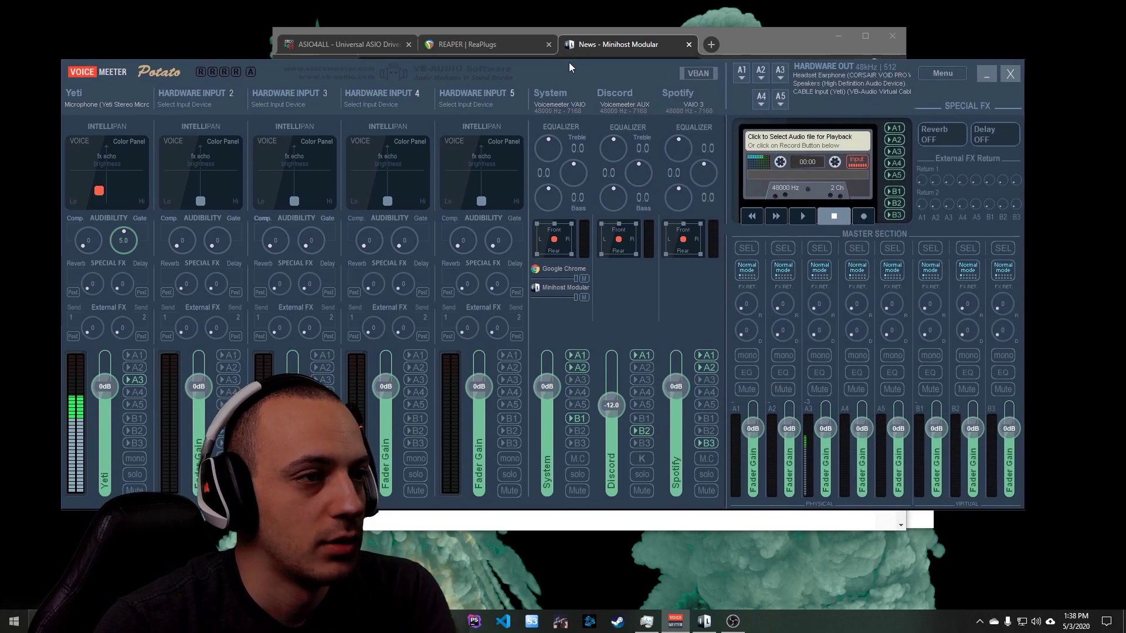
Step: Switch to Minihost Modular's untitled graph holding the reafir_standalone node and open the File menu
click(703, 620)
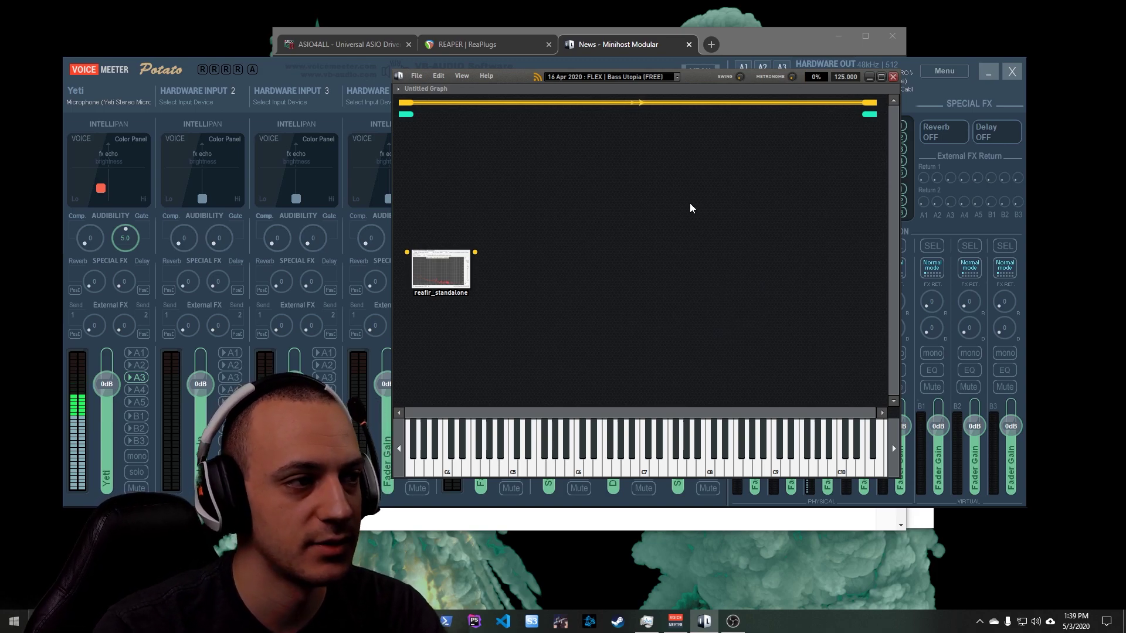
click(414, 76)
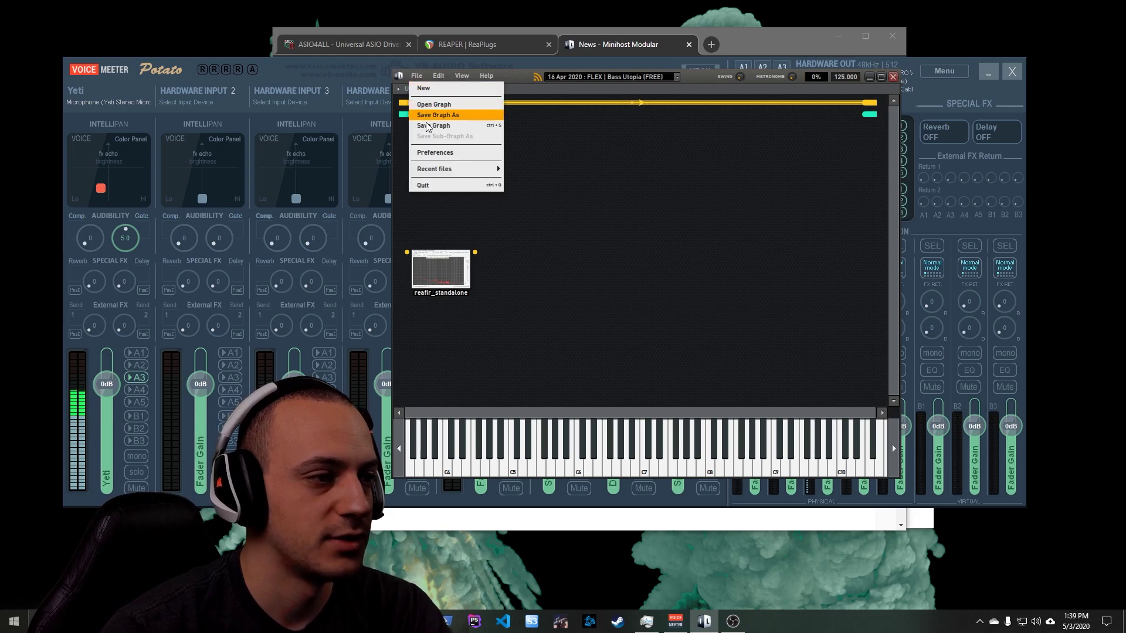
Step: Open Preferences and check ASIO on Voicemeeter Potato Insert Virtual ASIO at 48000 Hz, 512 samples
click(428, 151)
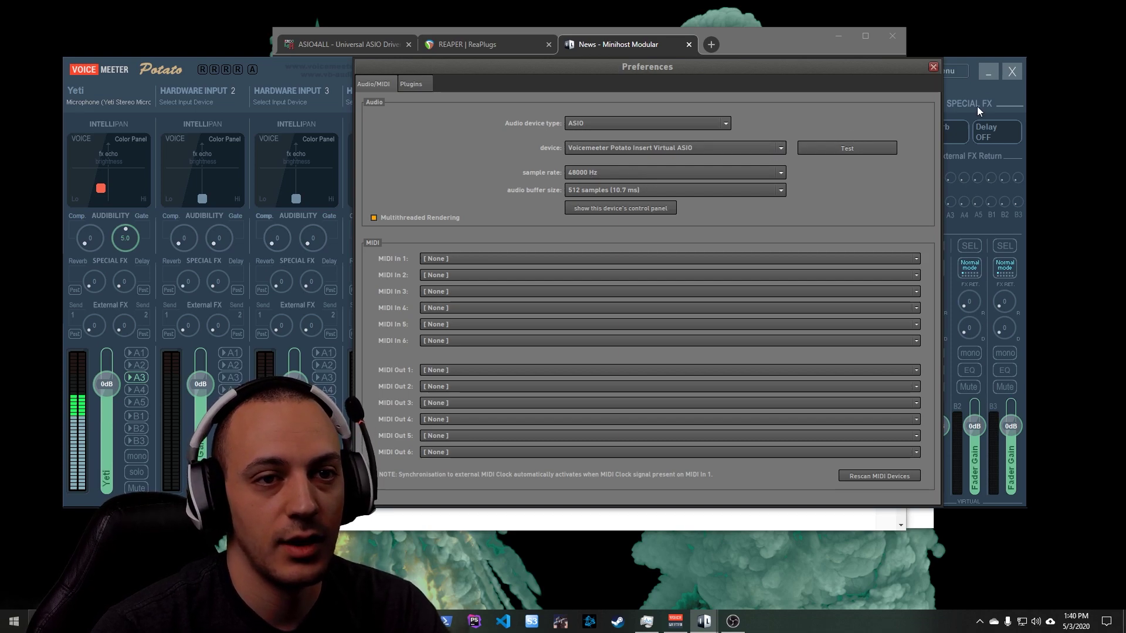
click(983, 92)
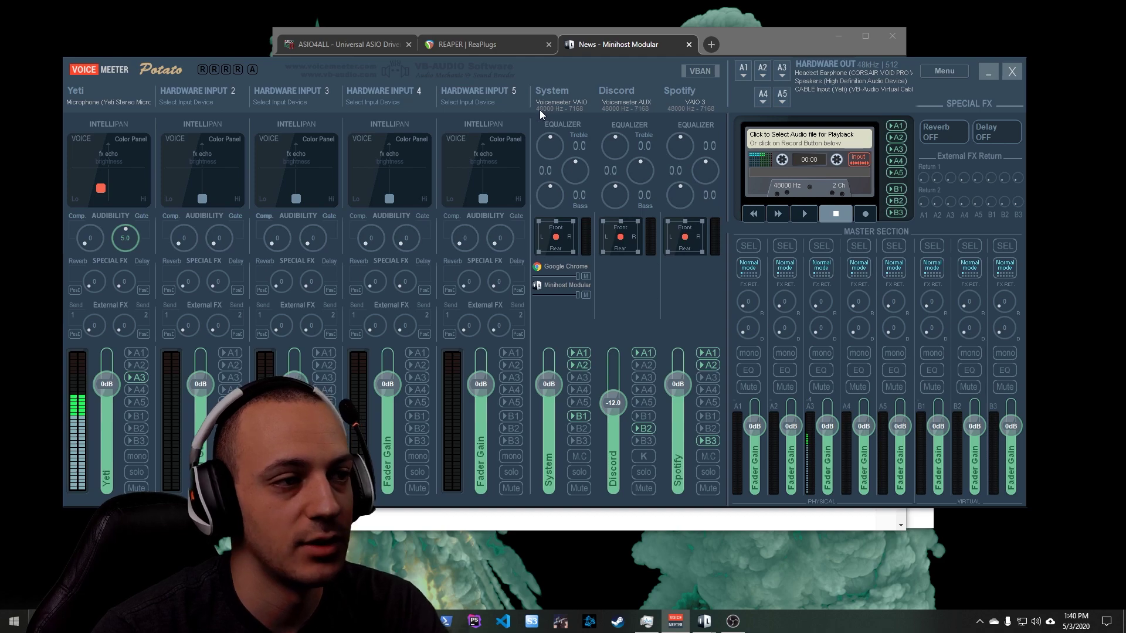
key(alt+Tab)
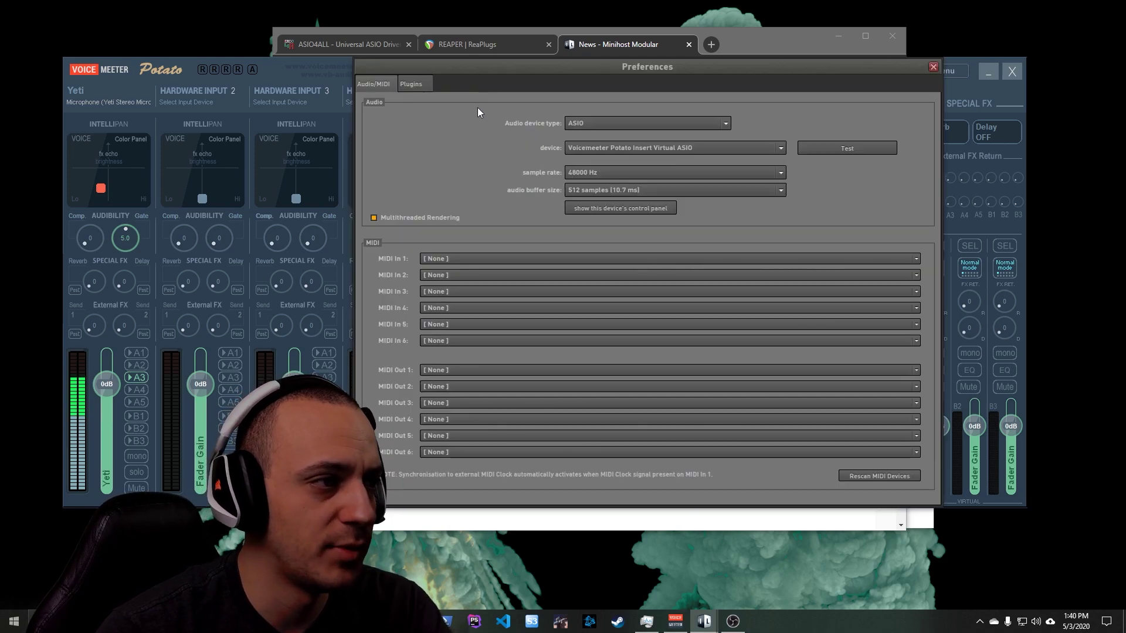
Step: Check the scanned VST plugin list, including reafir_standalone, then close Preferences
click(418, 84)
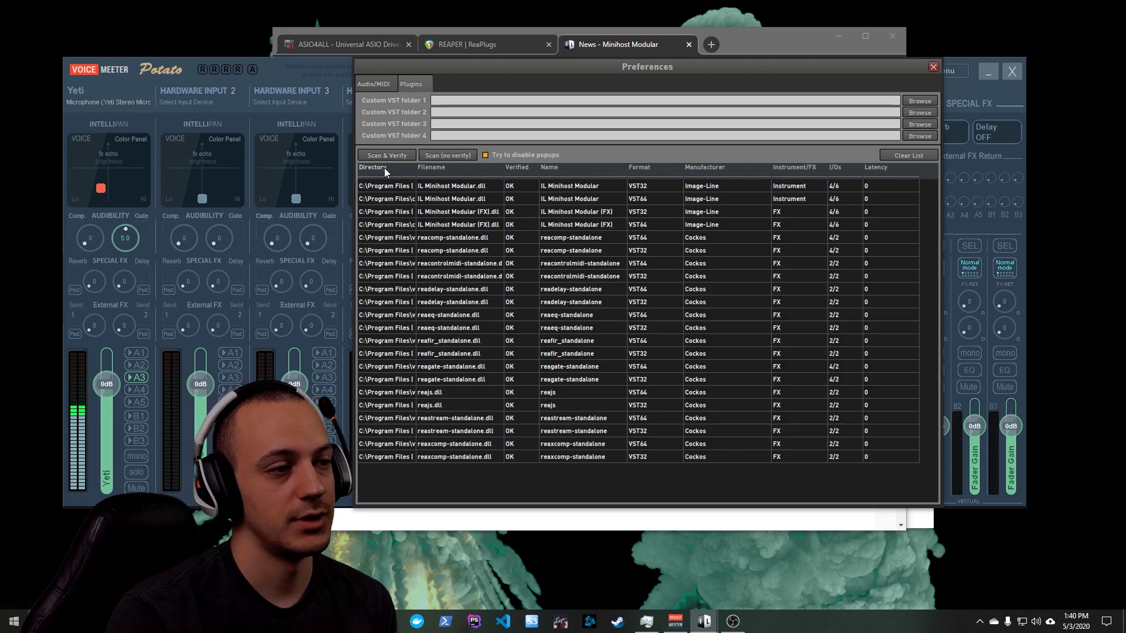
click(933, 67)
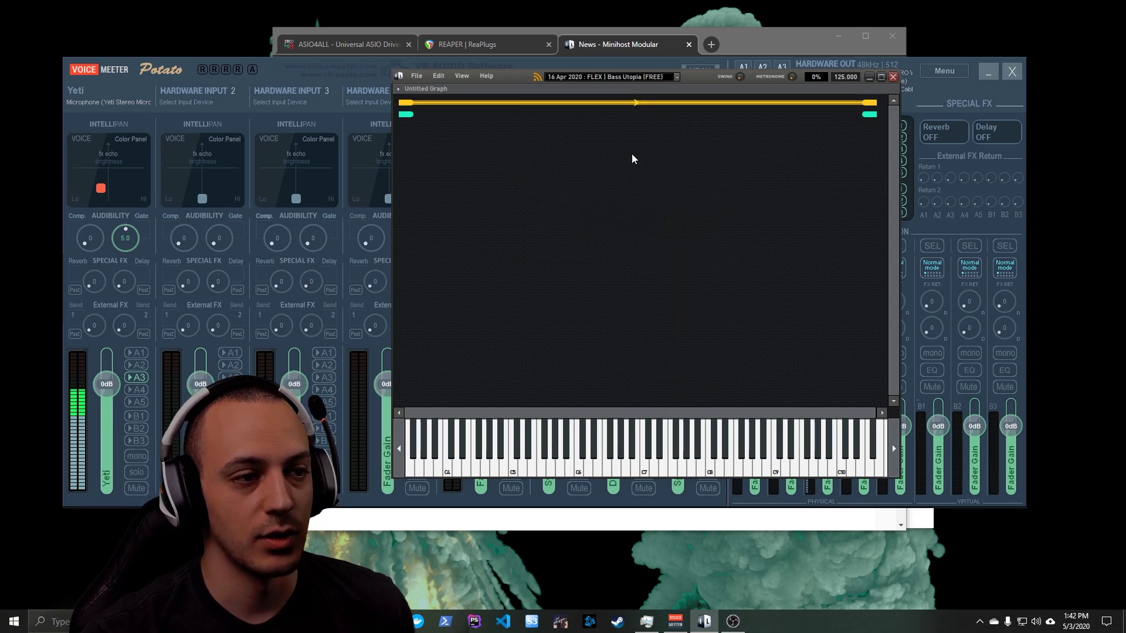
Step: Add a reafir_standalone plugin node to the graph through Add Plugin
right_click(583, 247)
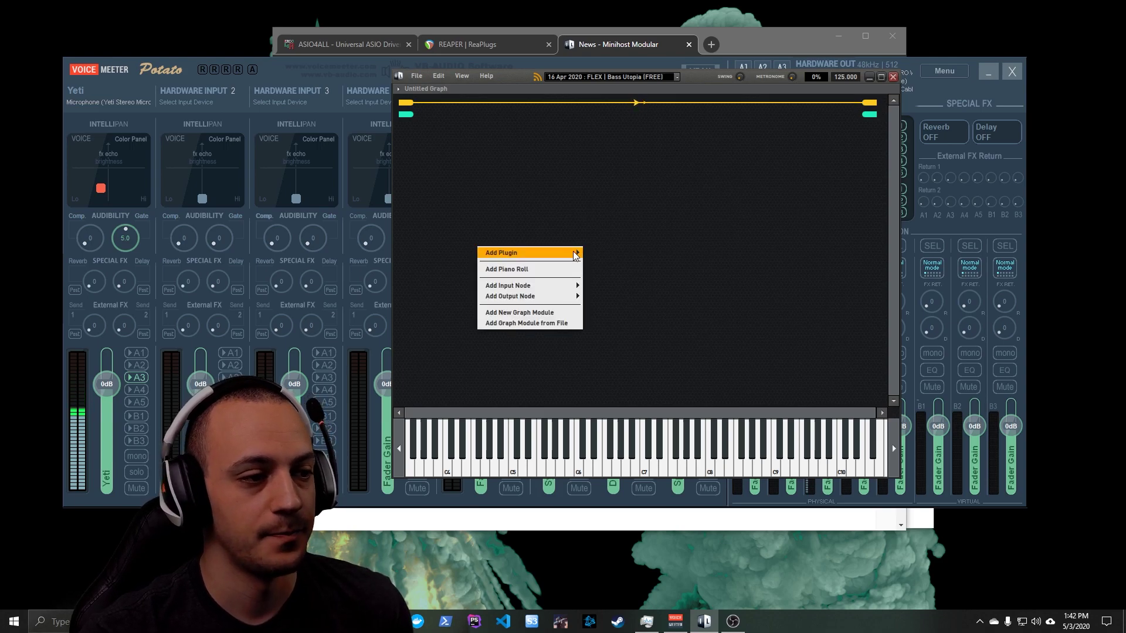
mouse_move(572, 252)
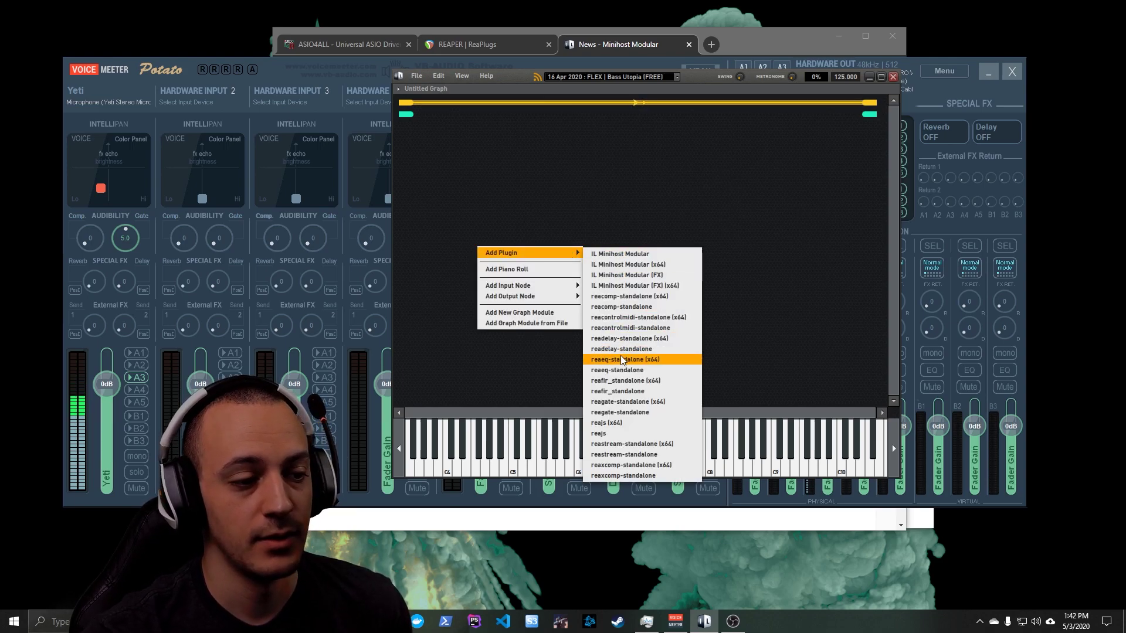
click(627, 391)
drag(206, 67, 655, 119)
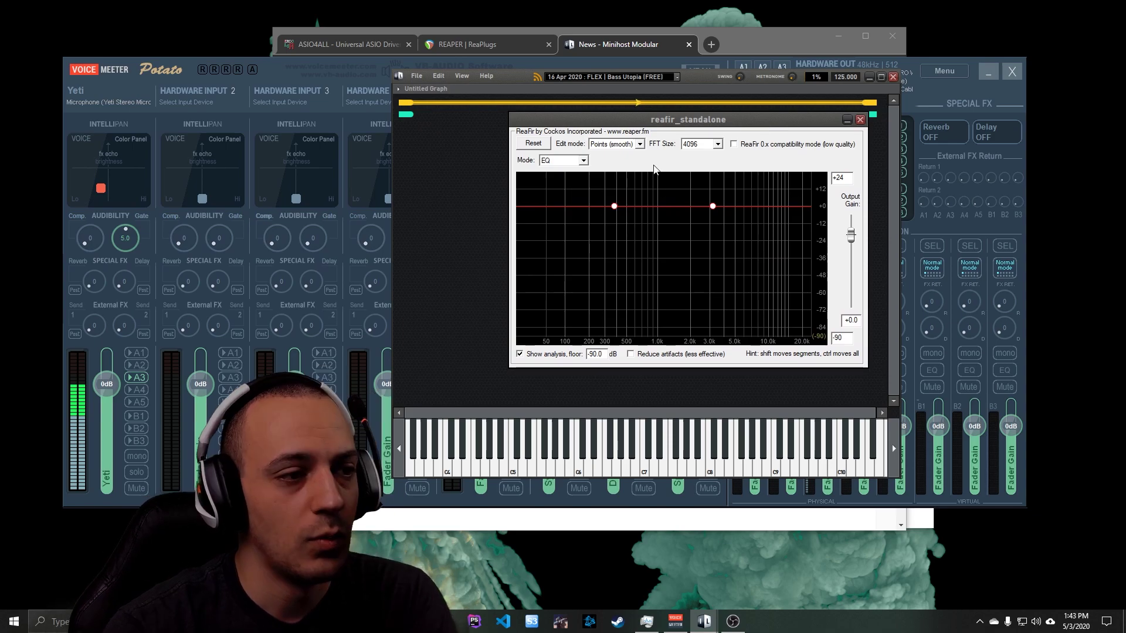
Step: Set ReaFir's Mode to Subtract and move the node near the top of the graph
click(584, 161)
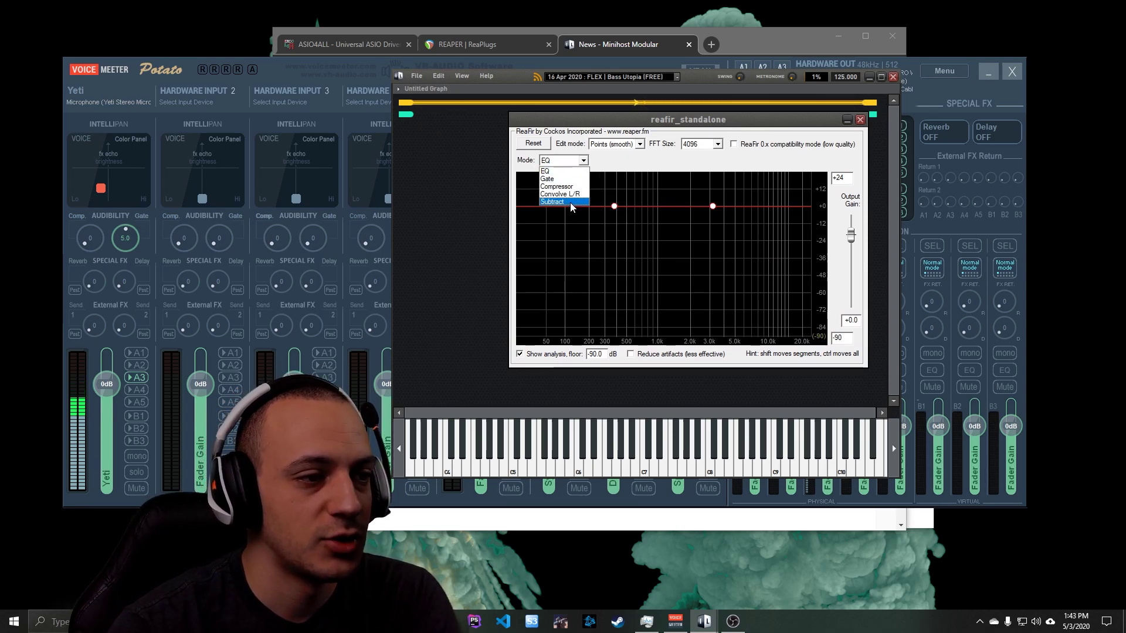
click(571, 202)
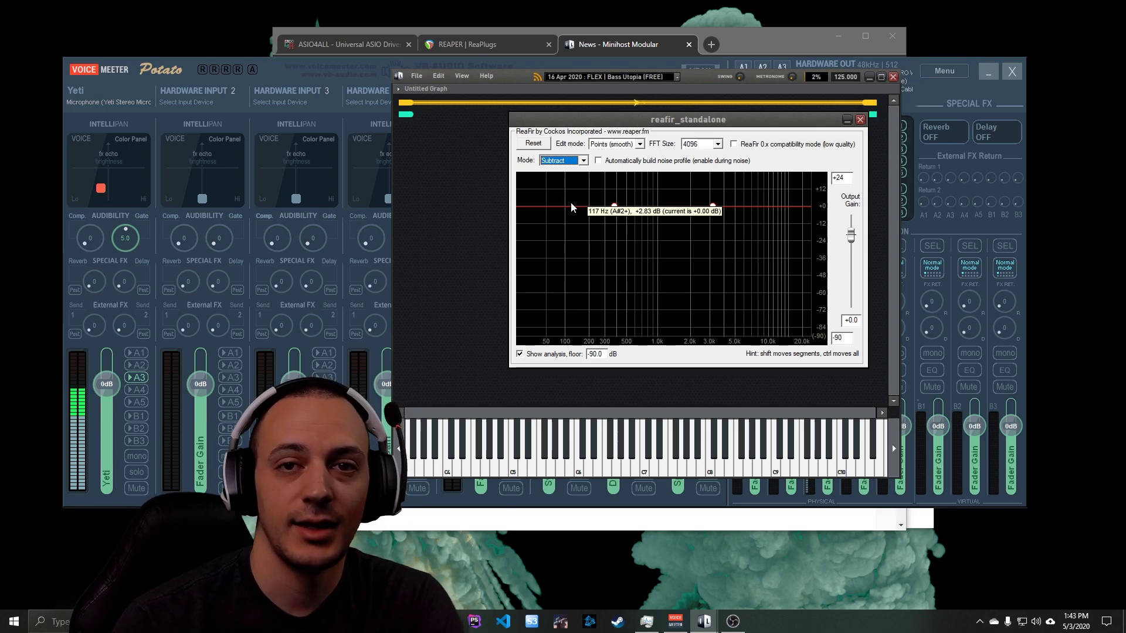
drag(654, 122, 182, 136)
drag(609, 265, 640, 142)
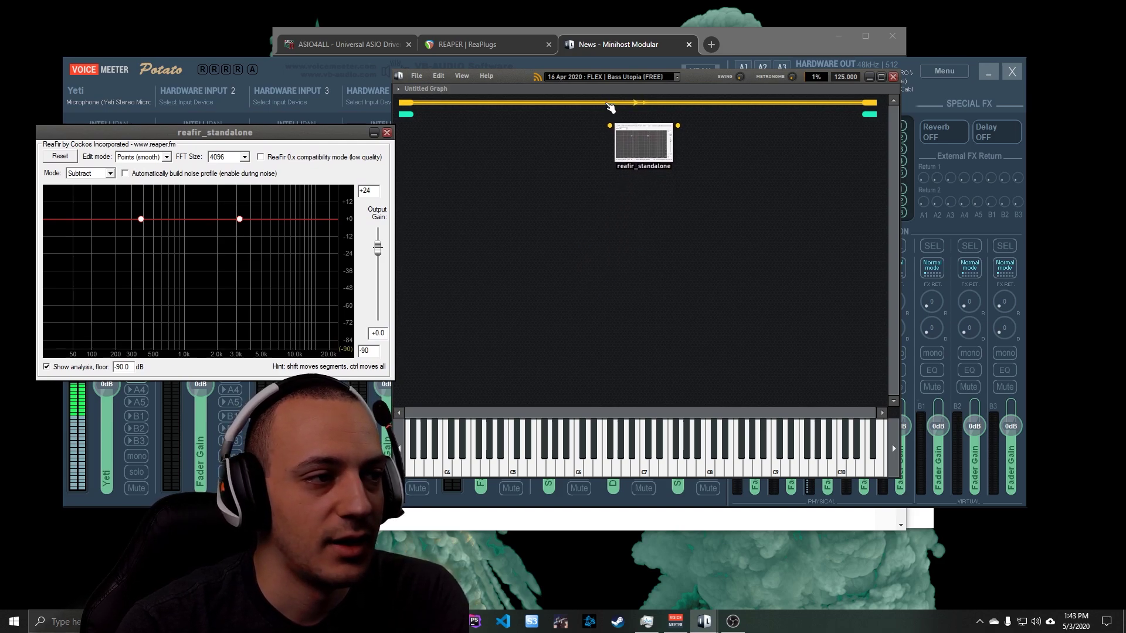
Step: Replace the direct input-to-output connection with Audio In → ReaFir → Audio Out wiring
right_click(610, 107)
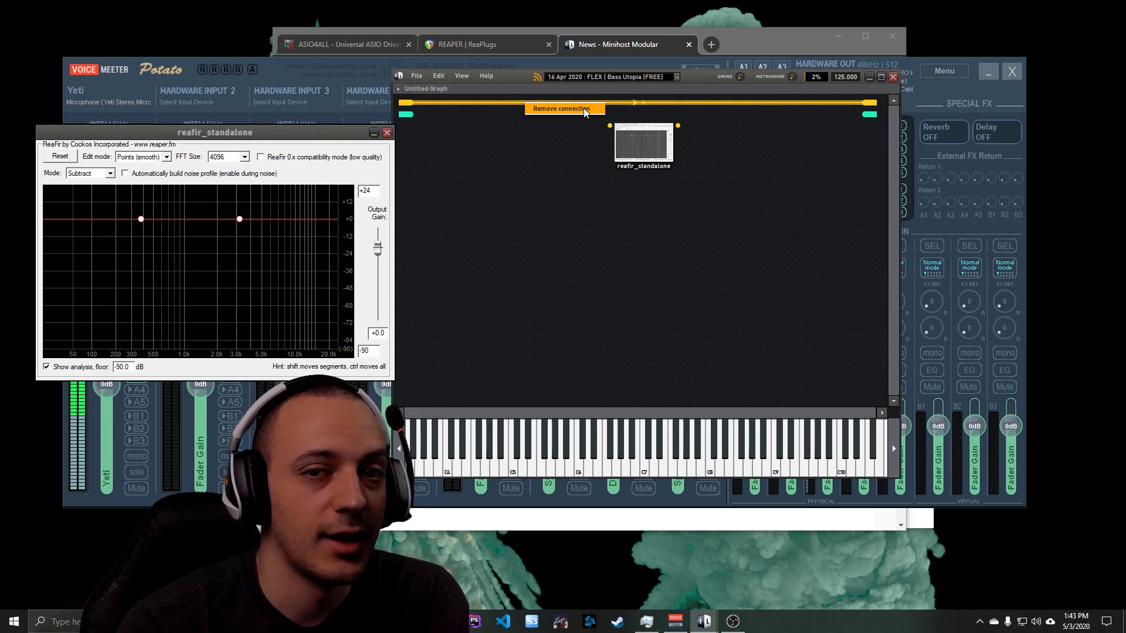
click(584, 110)
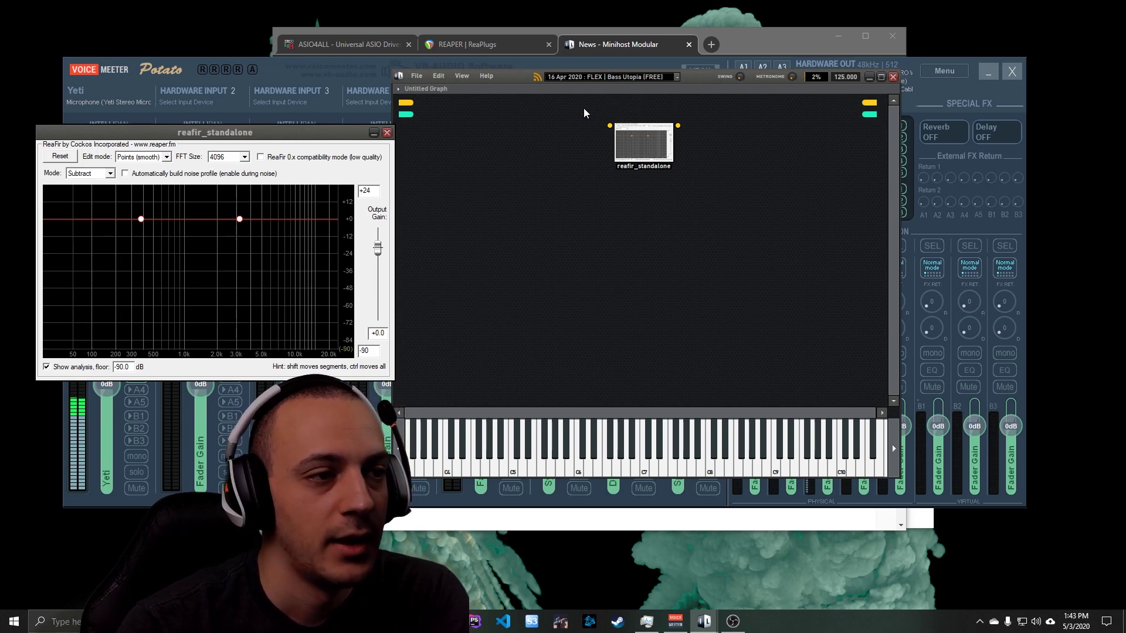
drag(406, 102, 609, 125)
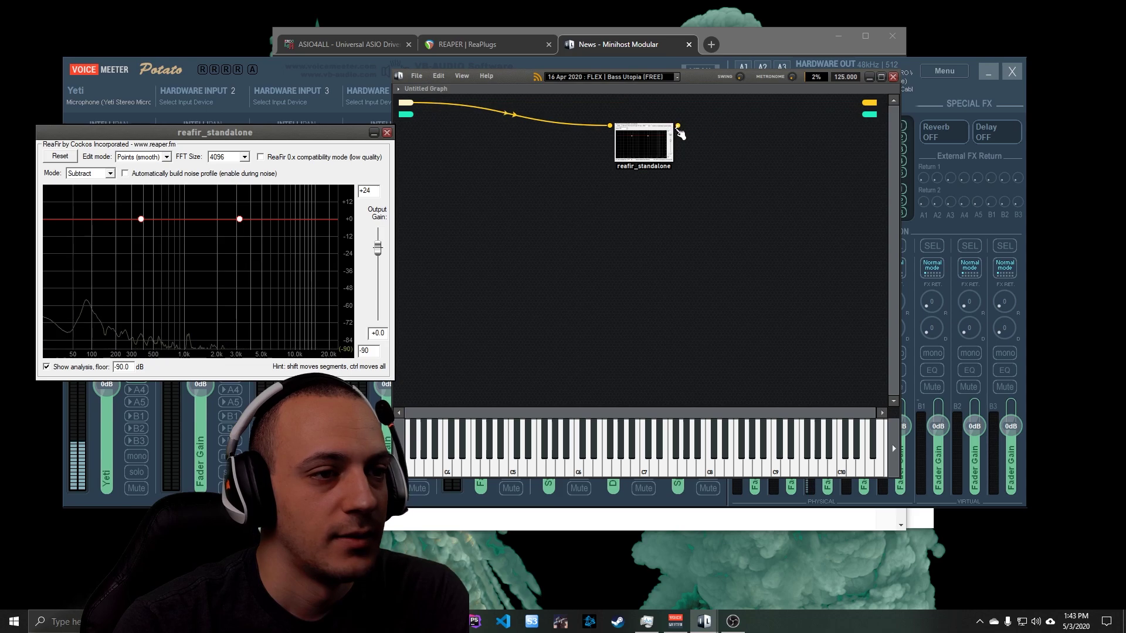
drag(678, 126, 877, 104)
drag(264, 136, 669, 205)
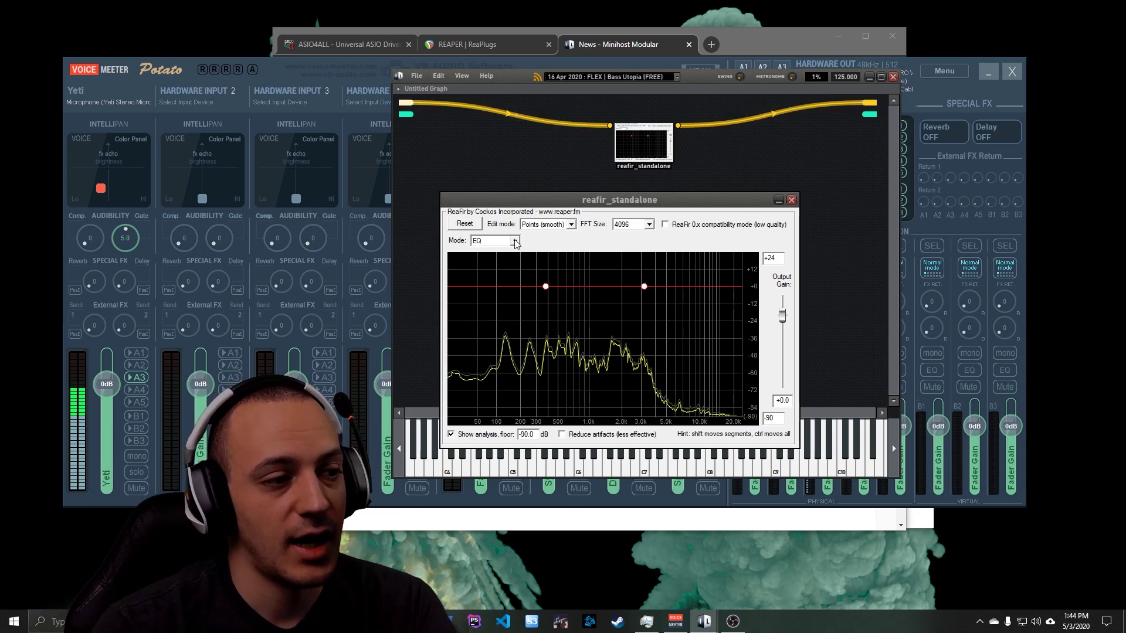
Step: Switch ReaFir to Subtract and briefly tick 'Automatically build noise profile' to capture background noise
click(498, 240)
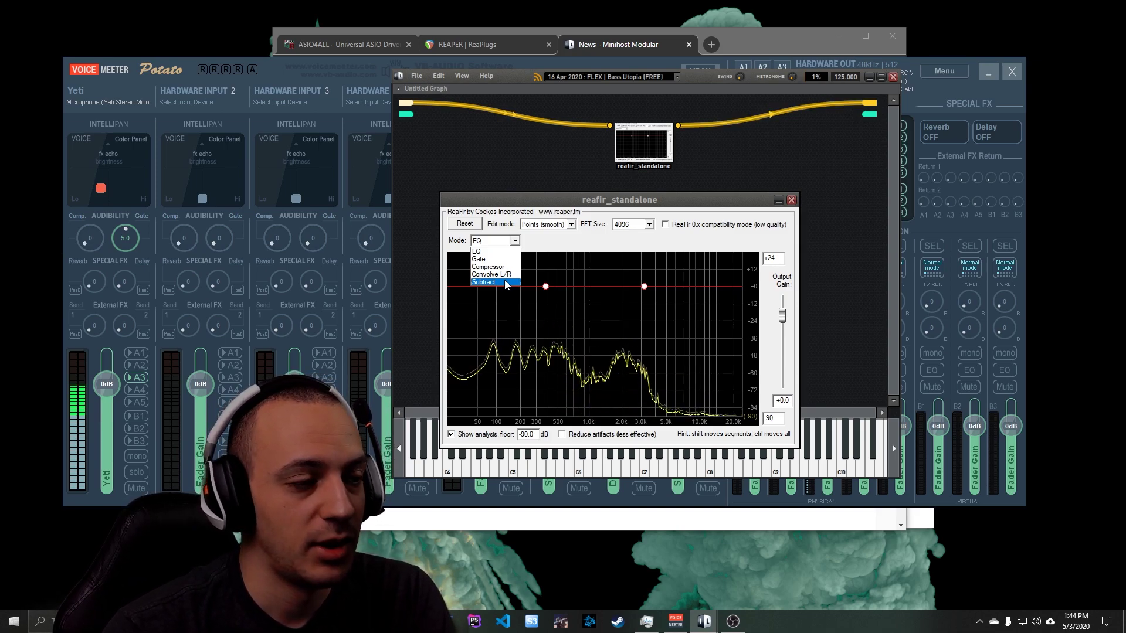
click(504, 282)
click(530, 242)
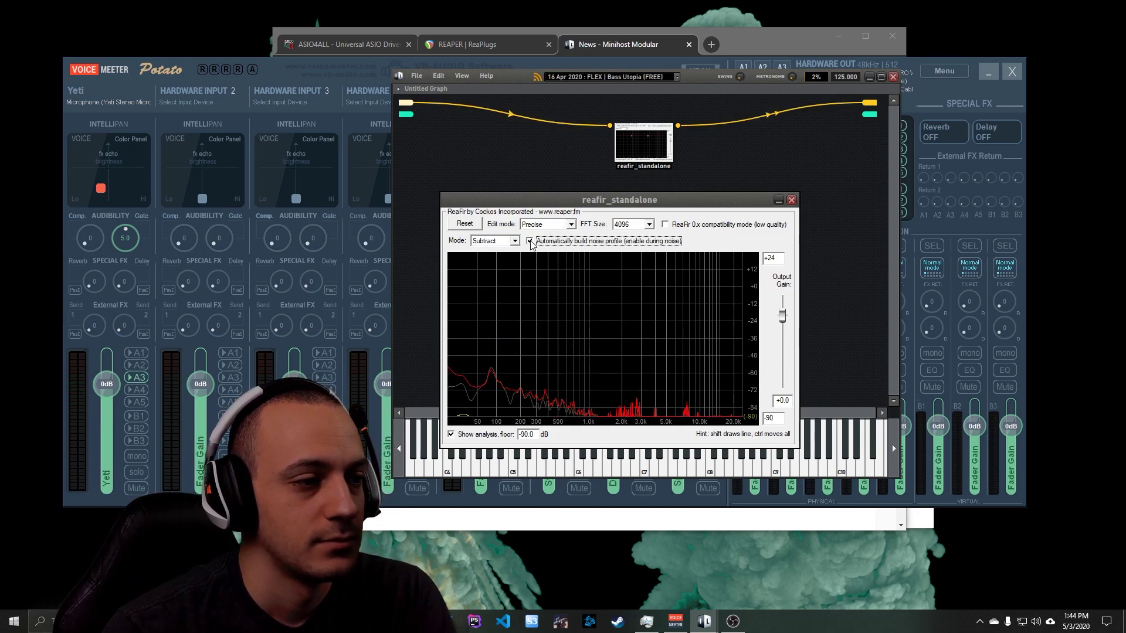
click(530, 242)
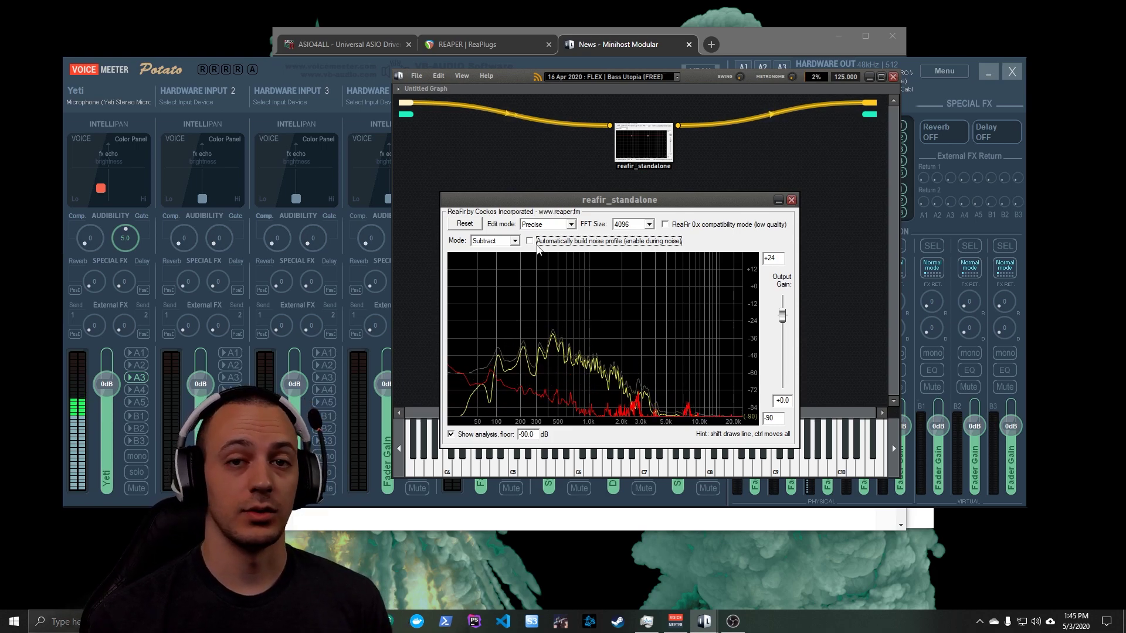
Step: Close the ReaFir editor window and shift the Minihost Modular window slightly left
click(791, 200)
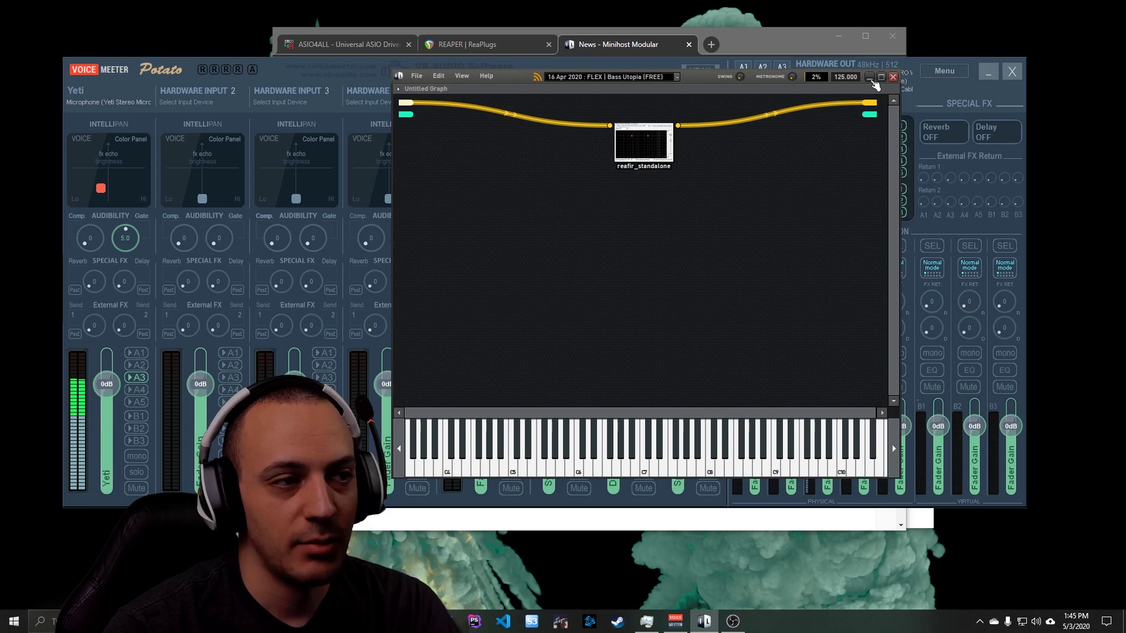
drag(705, 82, 661, 79)
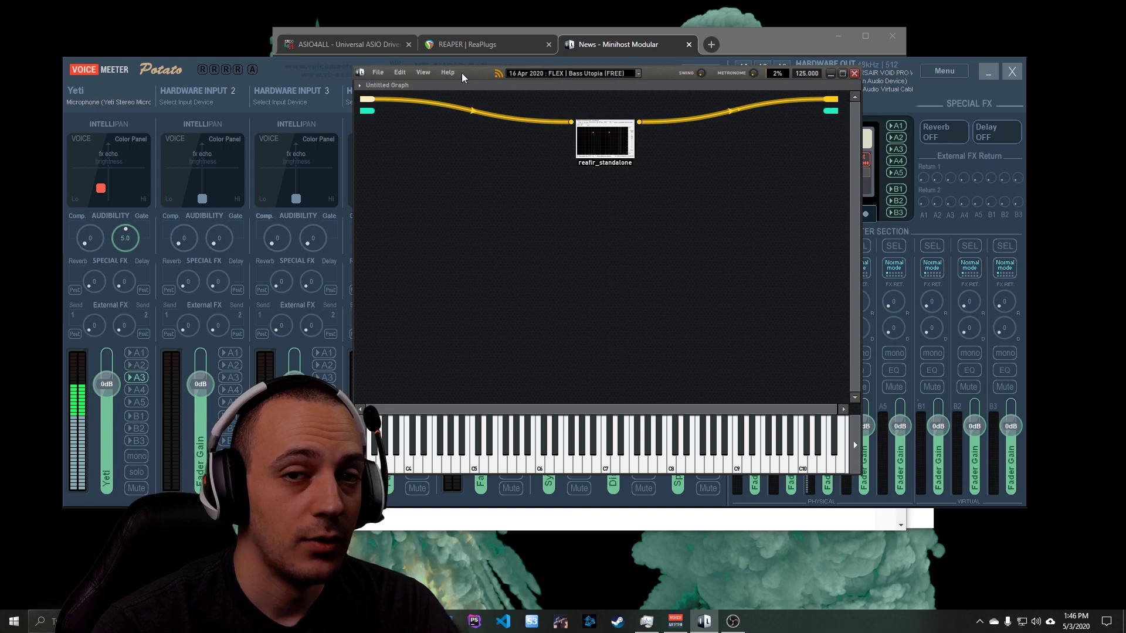
click(379, 72)
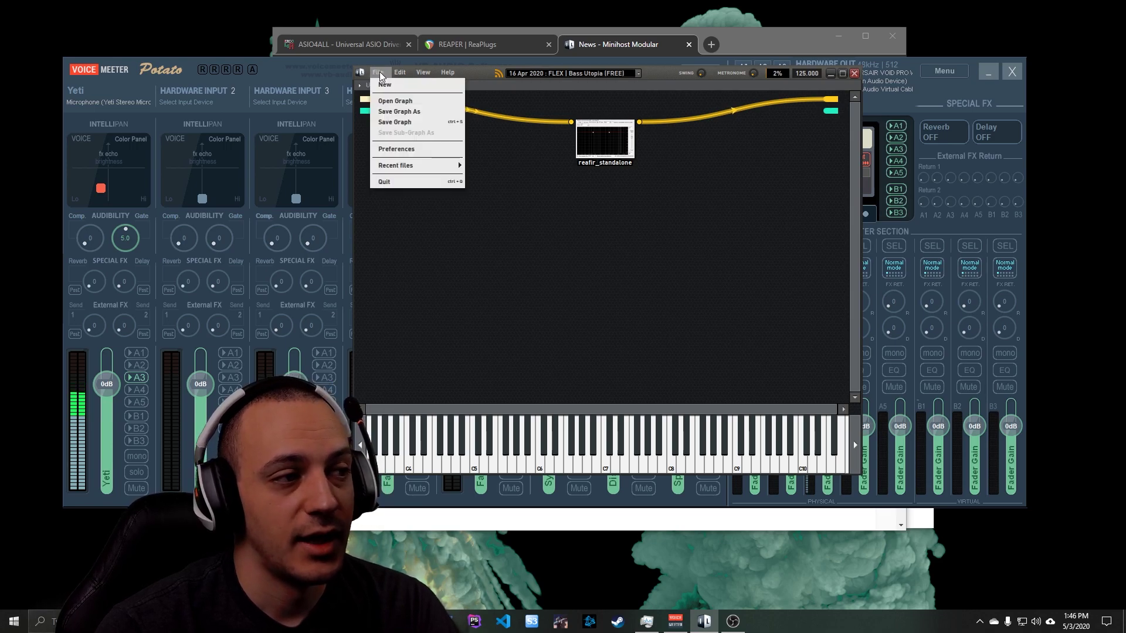
Step: Save the graph over the existing soundprofile.gra with Save Graph As, confirming the replacement
click(420, 113)
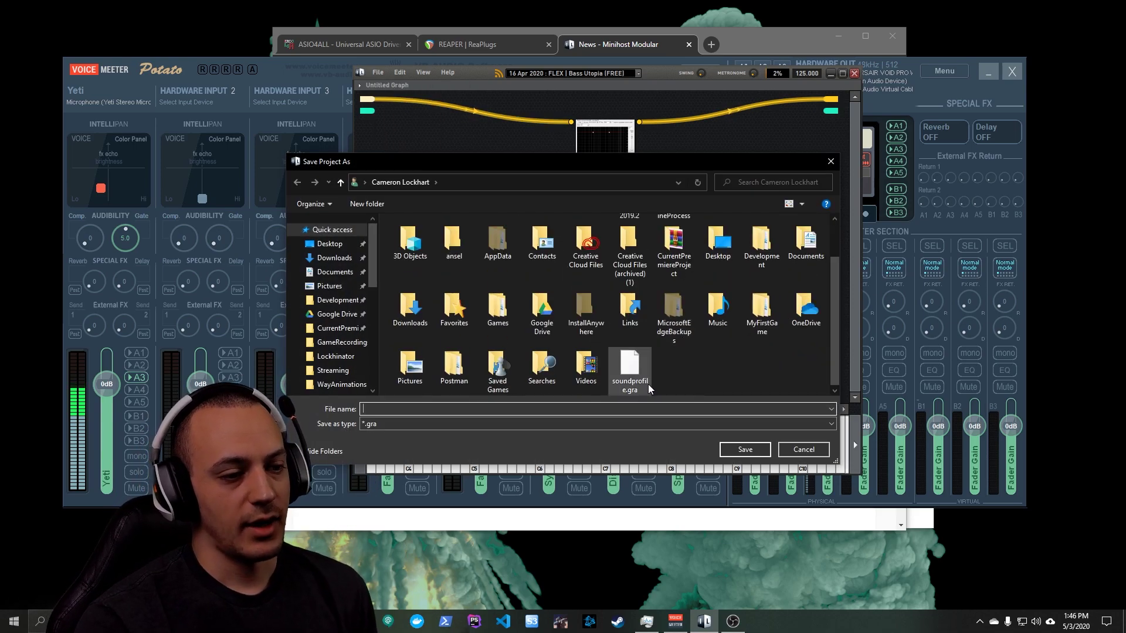
click(649, 388)
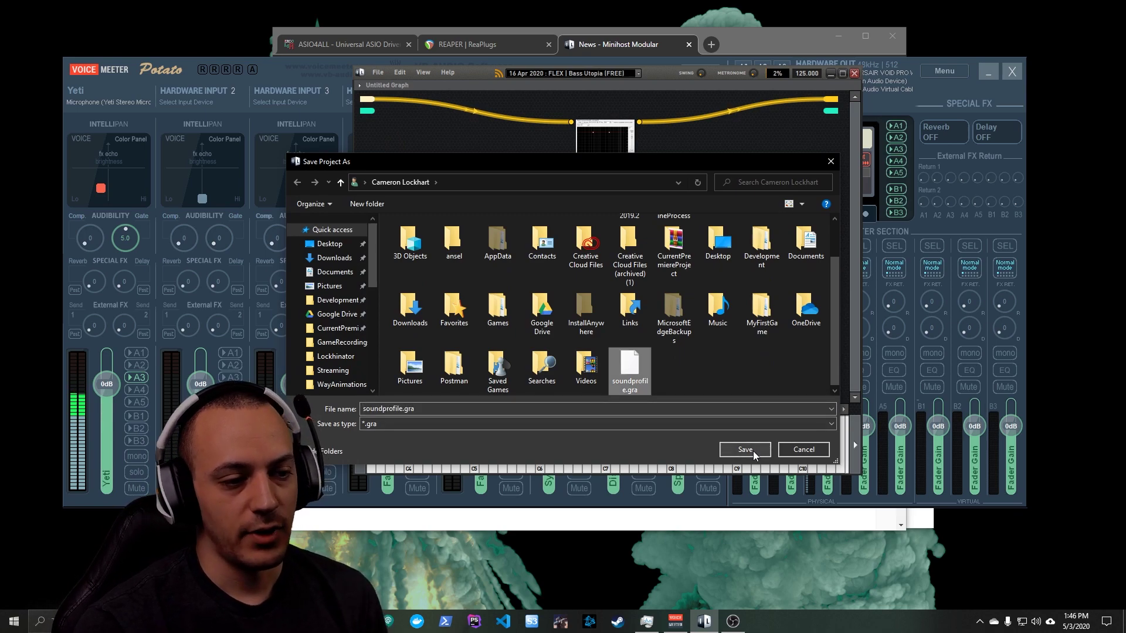
click(753, 452)
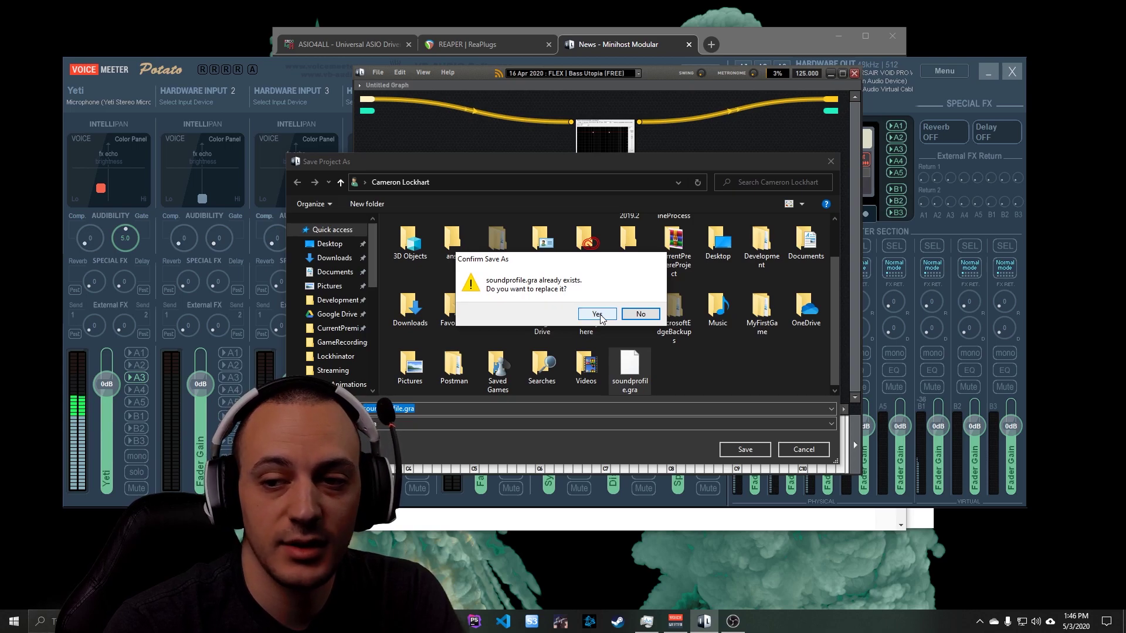
click(597, 314)
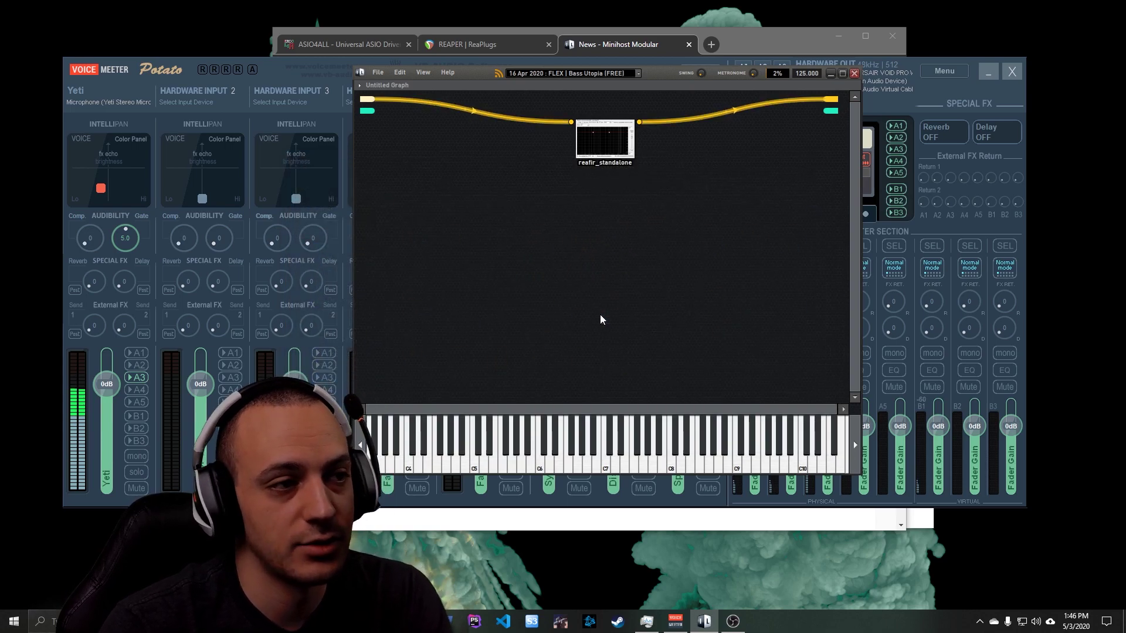
click(377, 72)
Step: Open the saved graph file soundprofile.gra in Minihost Modular
click(396, 101)
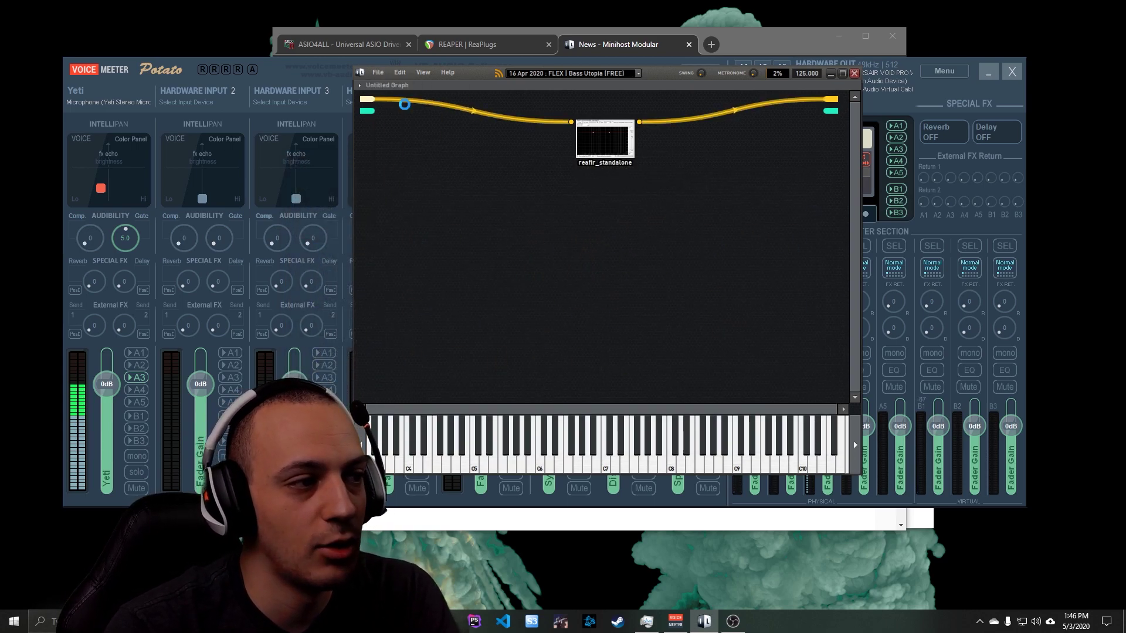
click(620, 394)
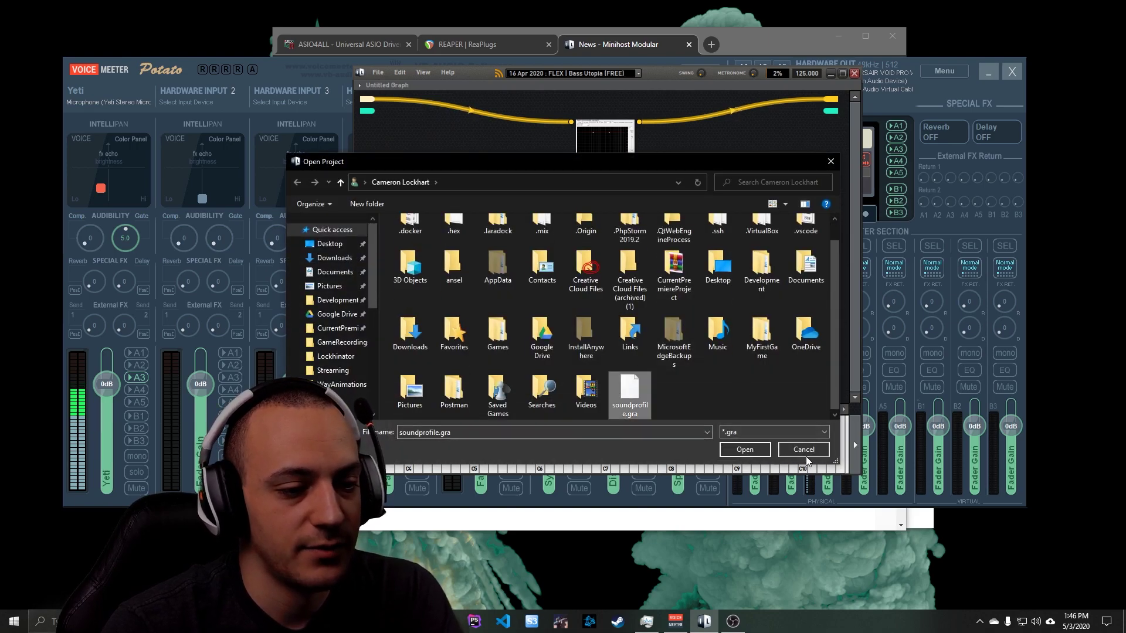